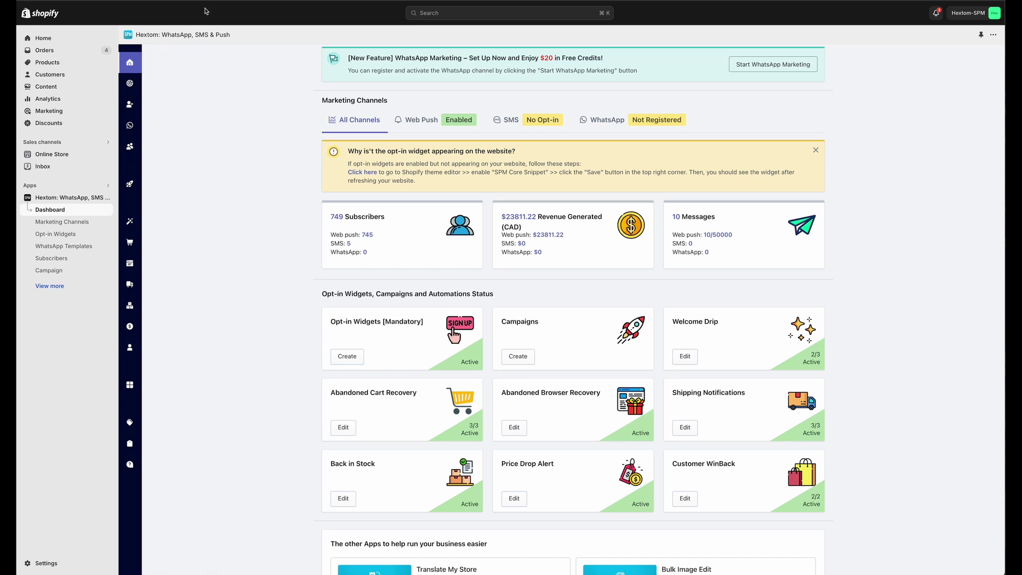
# Go to Marketing Channels and open the WhatsApp tab to view its registration steps
pyautogui.click(138, 92)
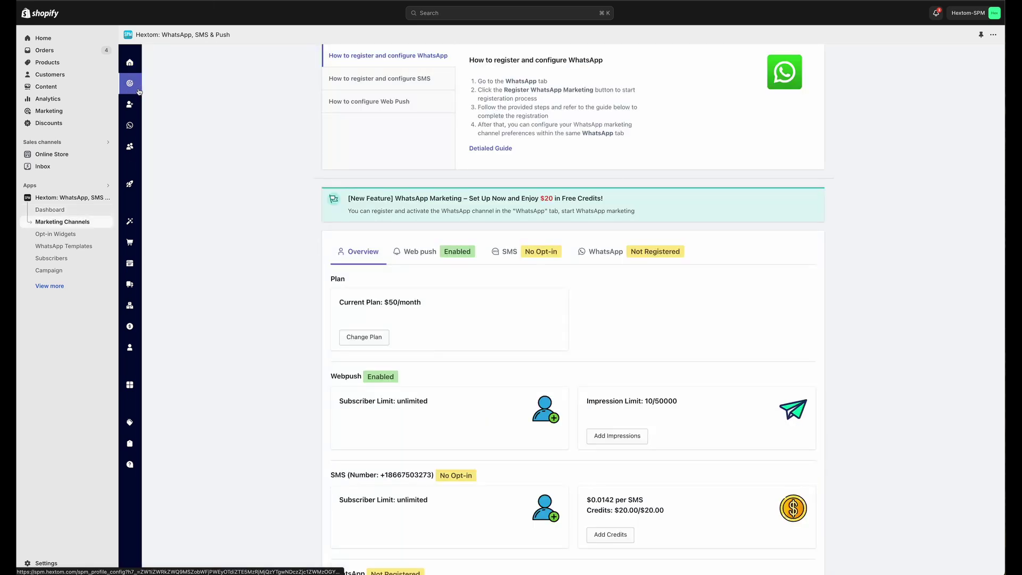
pyautogui.scroll(-3, 669, 241)
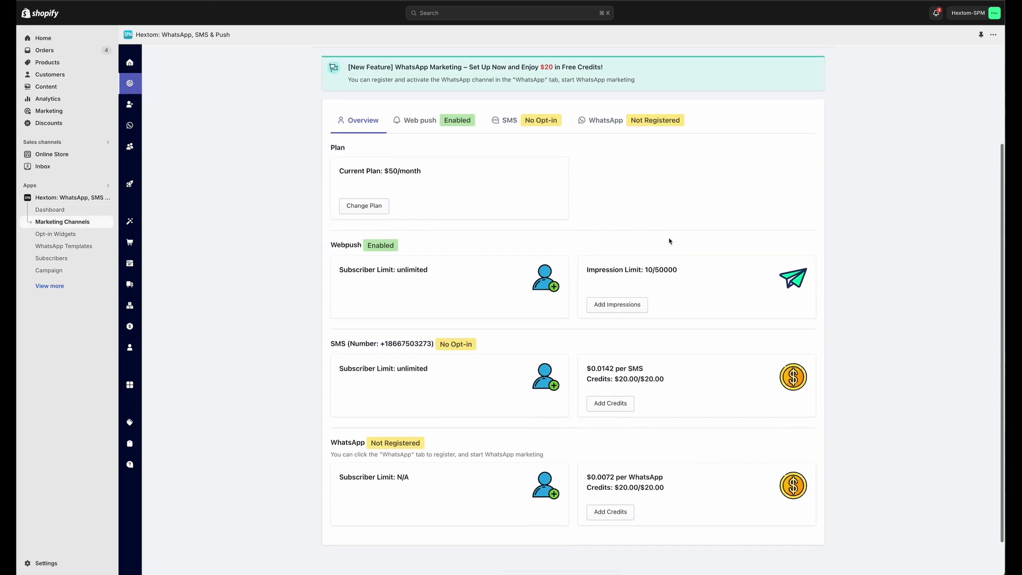
pyautogui.doubleClick(343, 218)
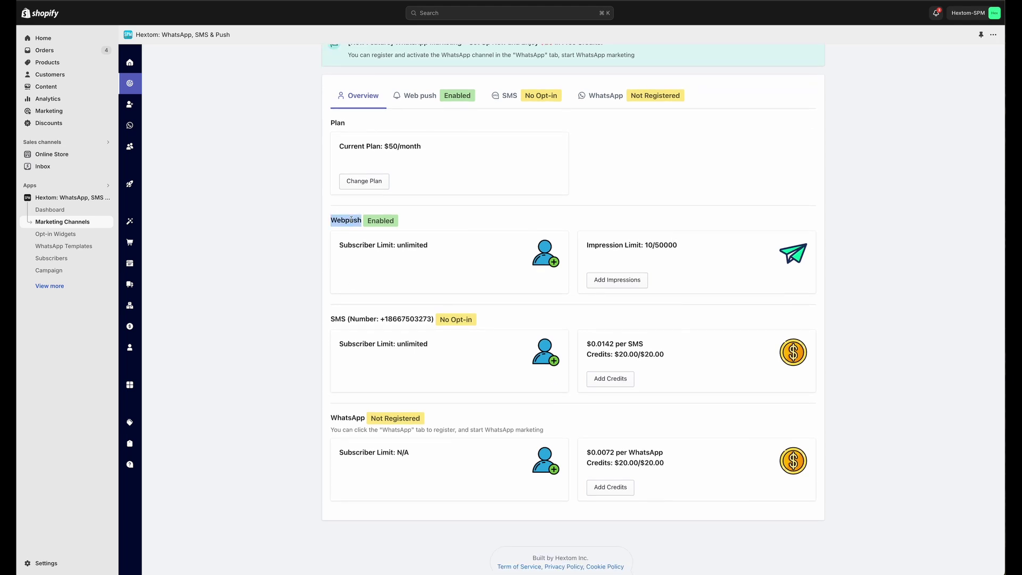
pyautogui.doubleClick(364, 320)
pyautogui.doubleClick(347, 417)
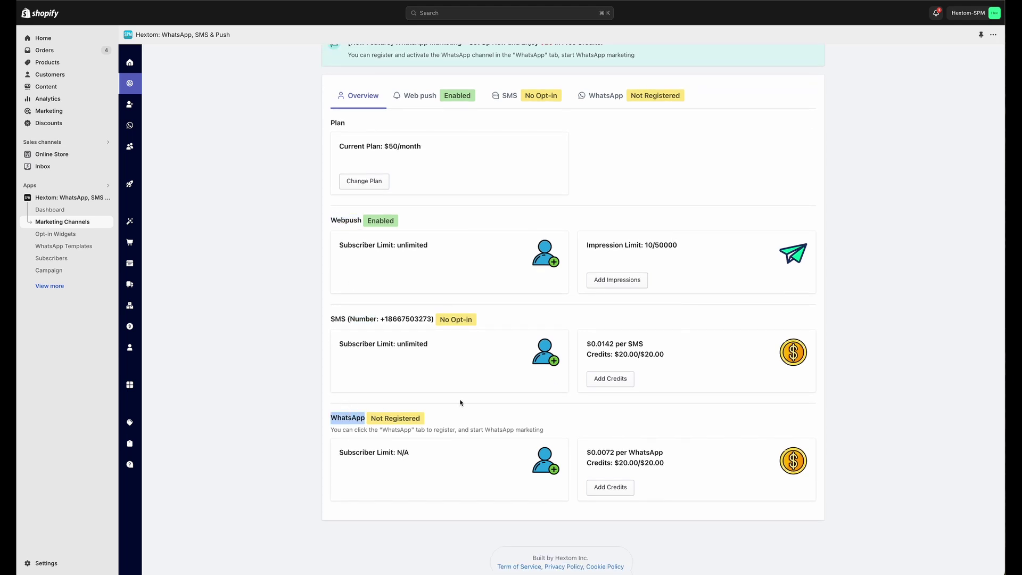
pyautogui.click(608, 103)
pyautogui.scroll(-6, 648, 256)
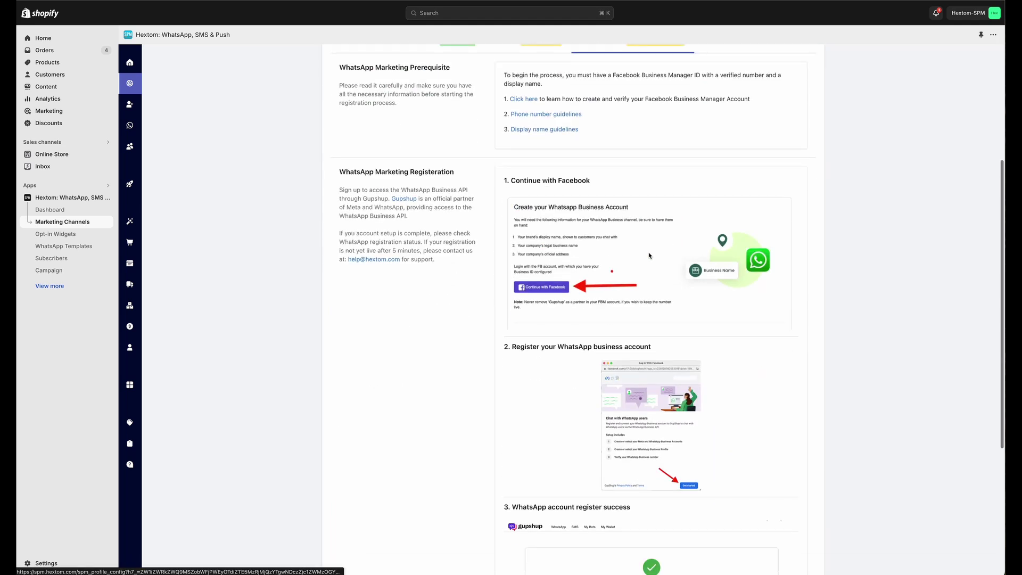
pyautogui.scroll(4, 649, 256)
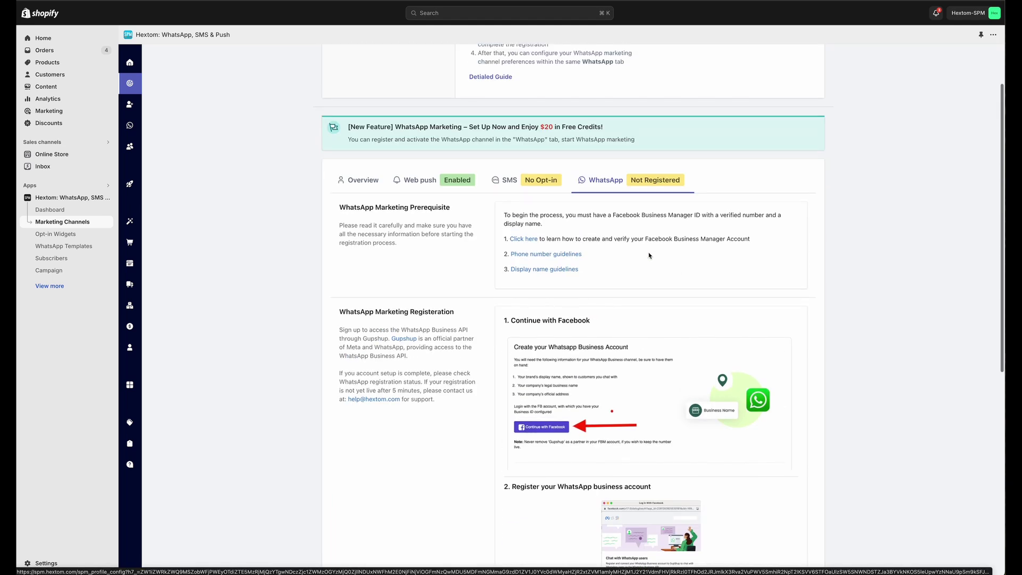
pyautogui.tripleClick(425, 206)
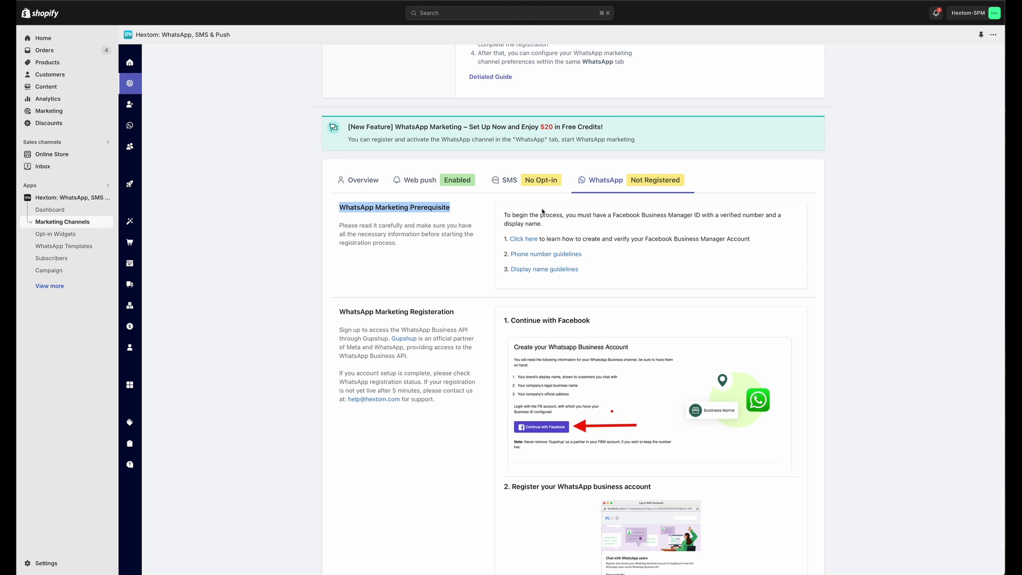
pyautogui.tripleClick(522, 229)
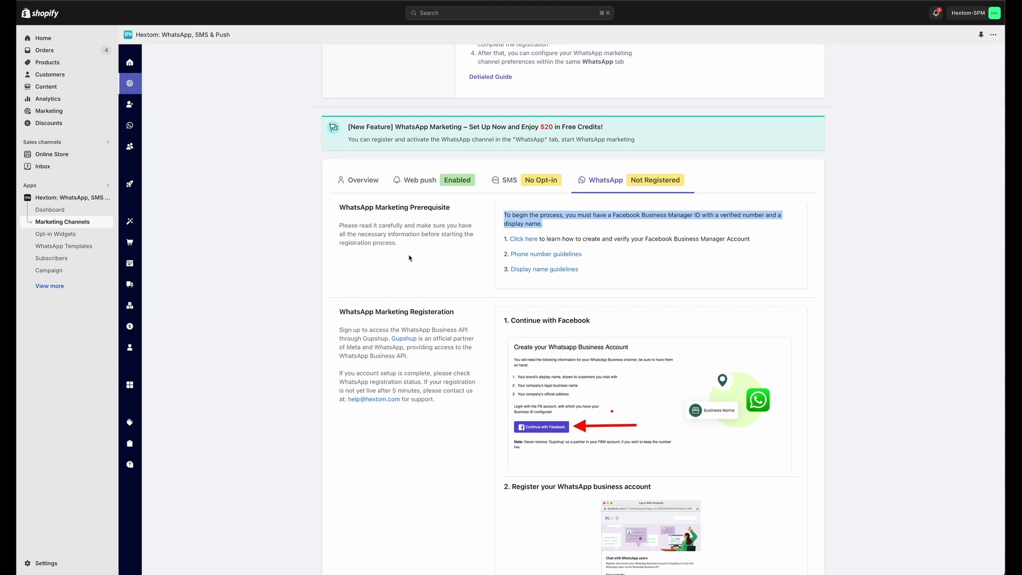
pyautogui.click(409, 258)
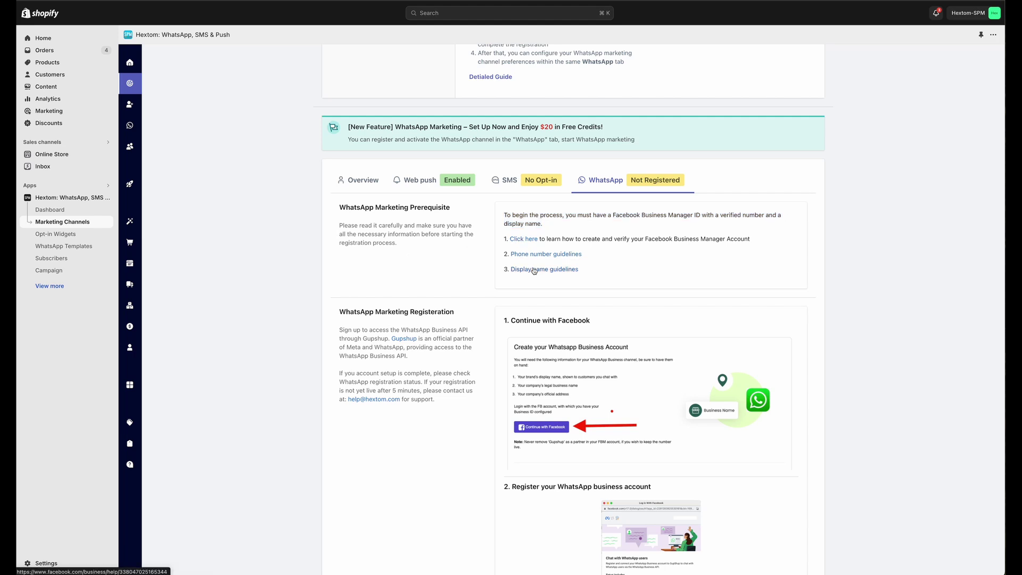
pyautogui.tripleClick(410, 311)
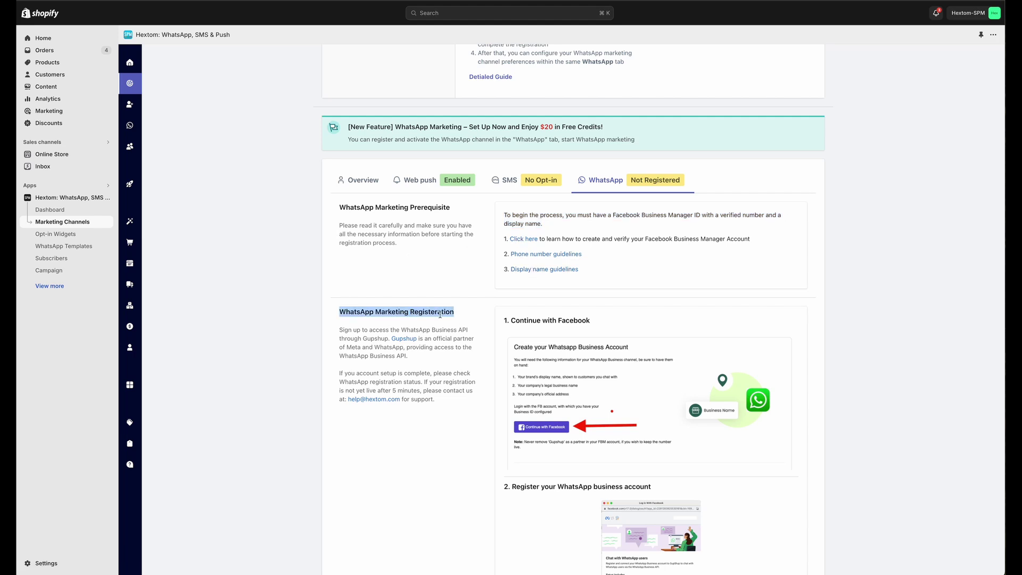
pyautogui.scroll(-2, 442, 314)
pyautogui.scroll(-5, 442, 315)
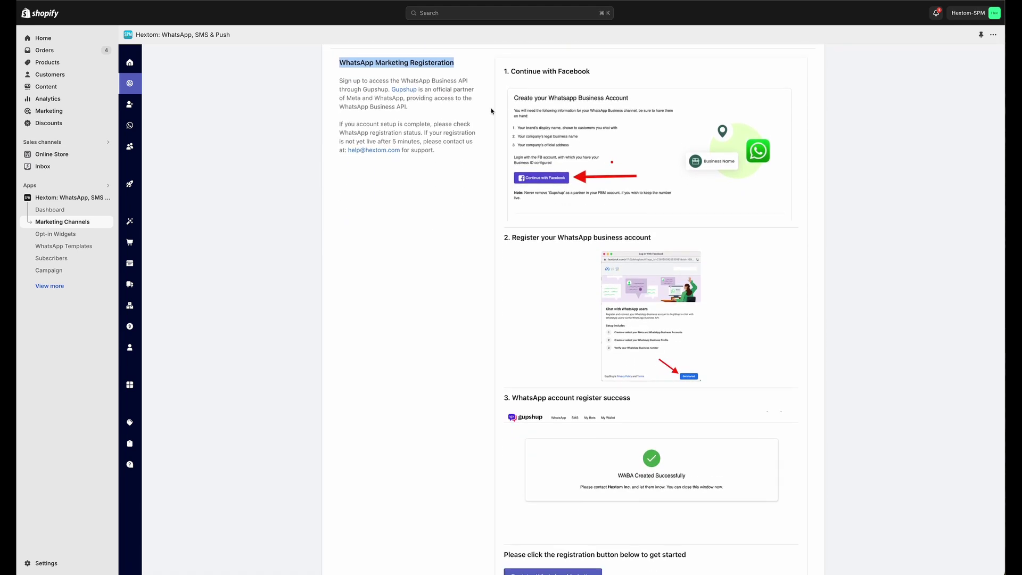
pyautogui.click(543, 69)
pyautogui.tripleClick(544, 70)
pyautogui.tripleClick(571, 237)
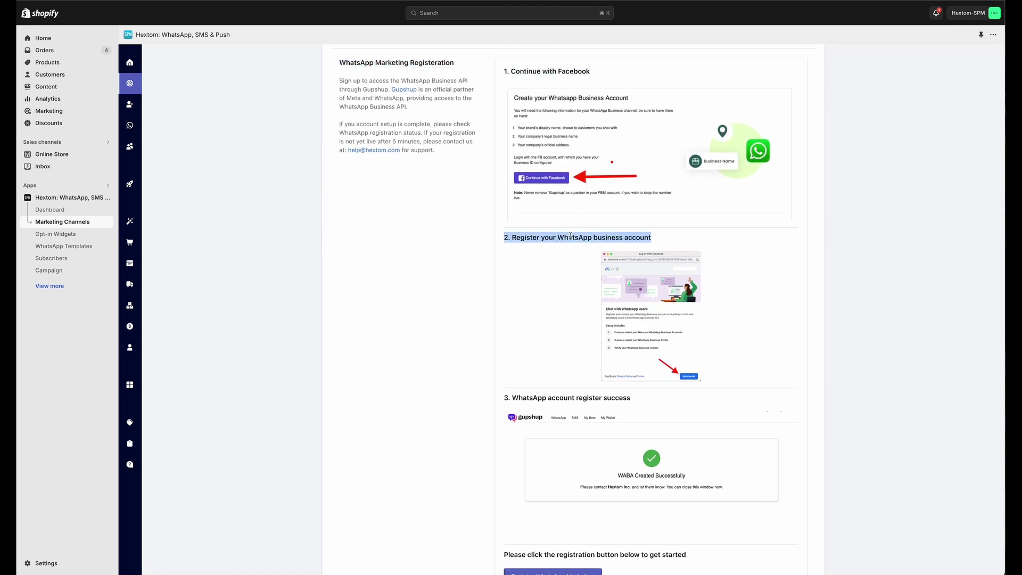
pyautogui.tripleClick(610, 398)
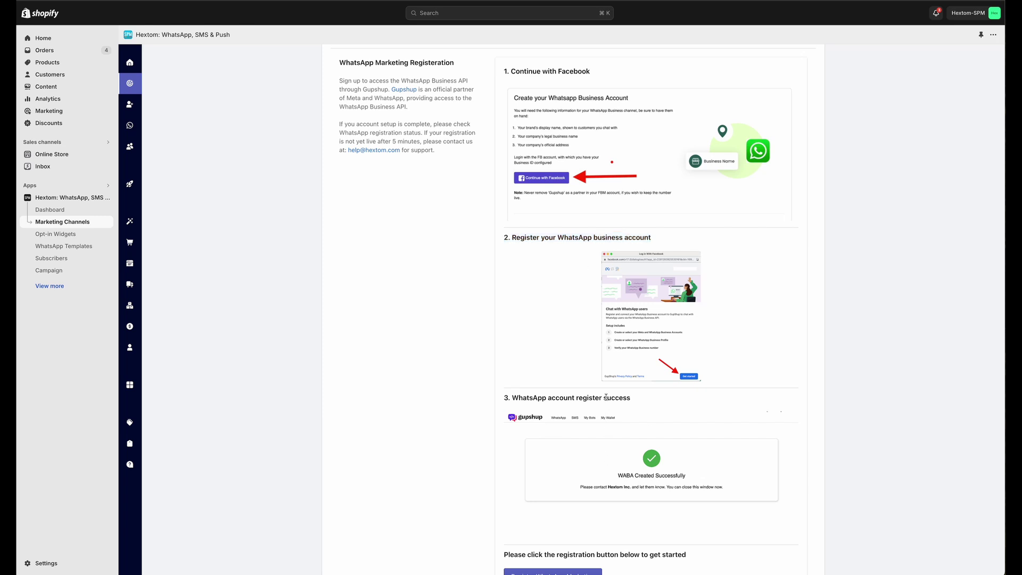
pyautogui.scroll(-3, 745, 442)
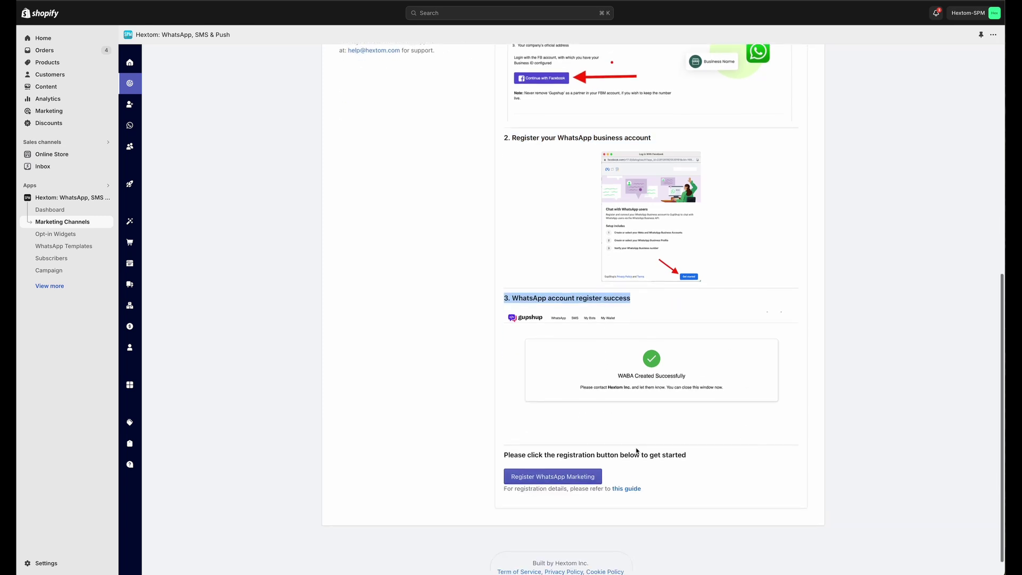
pyautogui.tripleClick(570, 488)
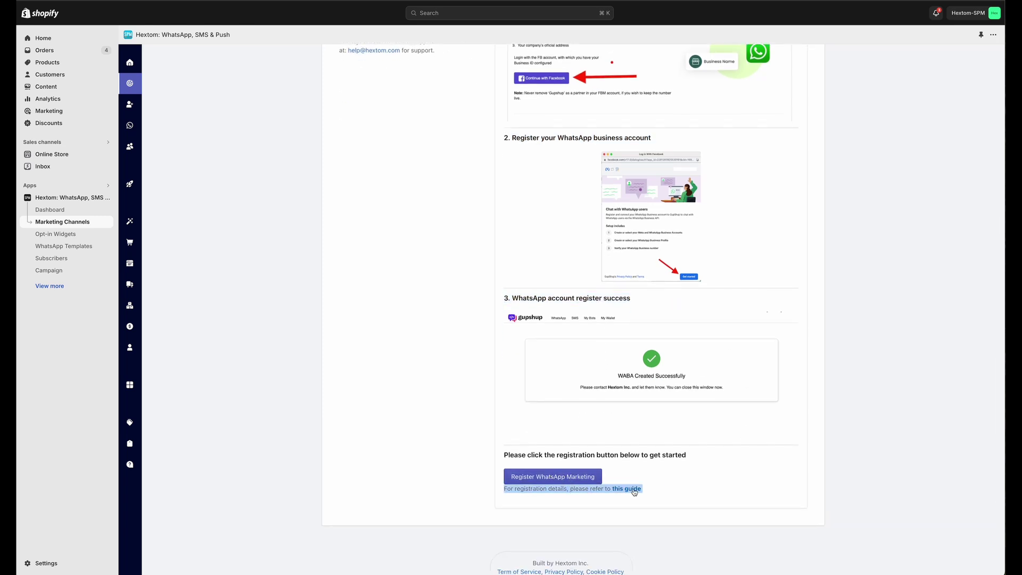
pyautogui.click(581, 478)
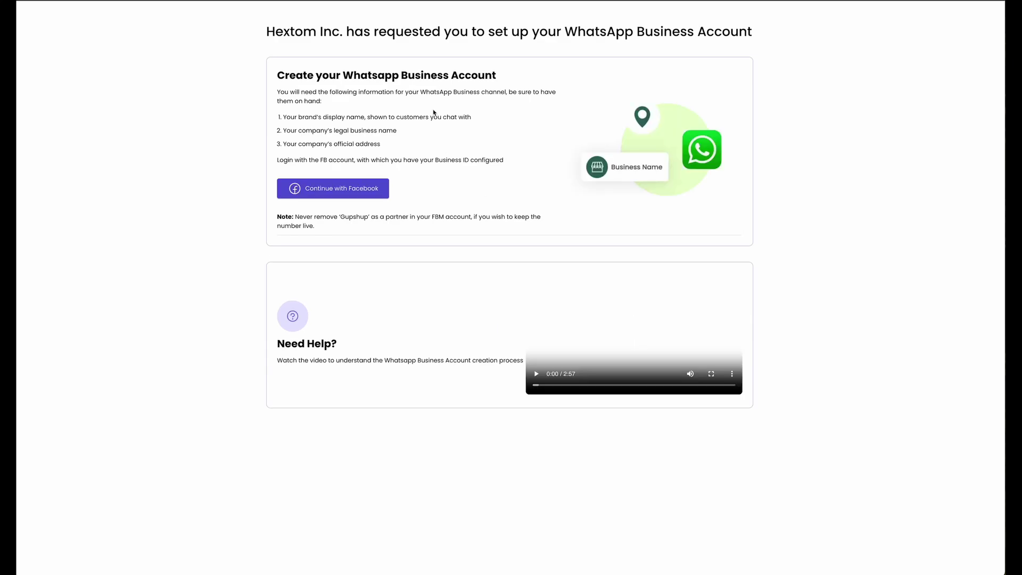
# Start the Gupshup WhatsApp Business Account setup by logging in with Facebook
pyautogui.click(339, 193)
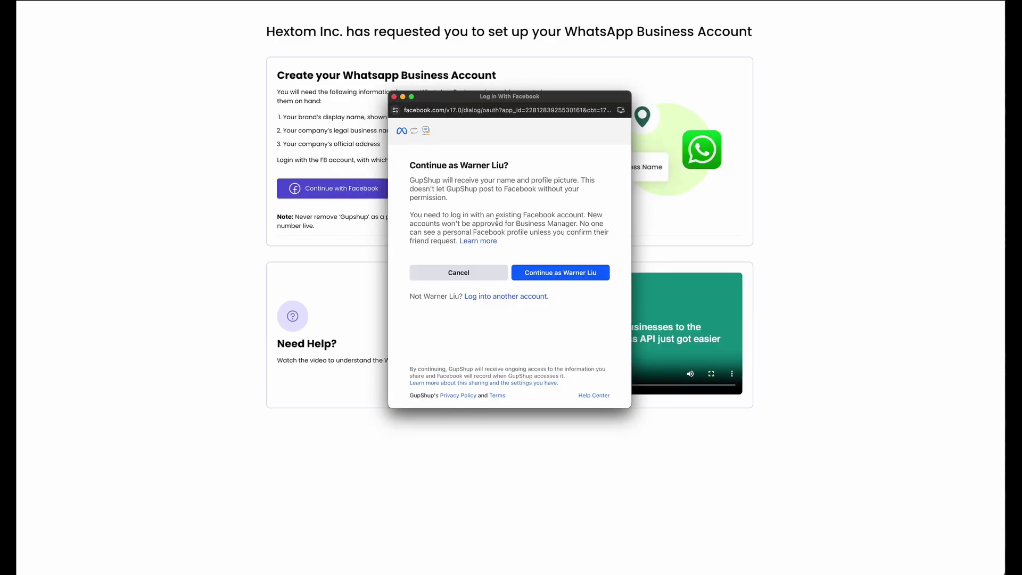
# Continue as the signed-in Facebook account and choose Hextom - Shopify Apps as the Meta Business Account
pyautogui.click(562, 278)
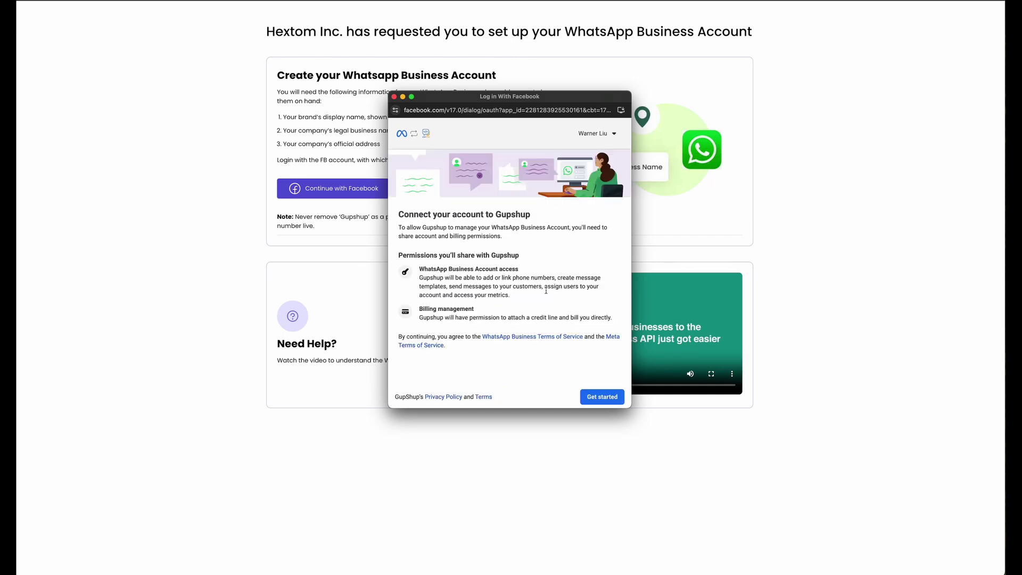
pyautogui.click(606, 397)
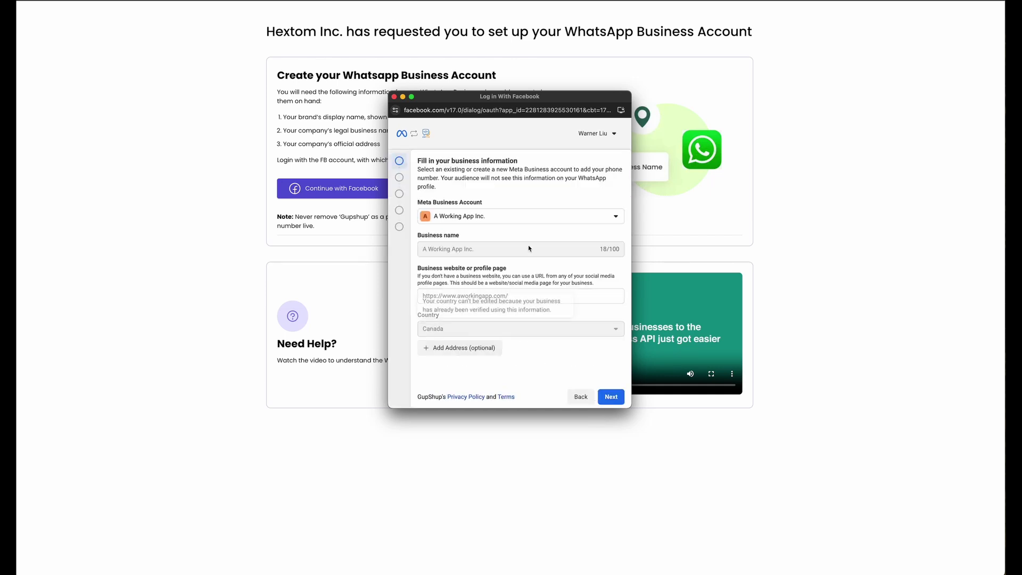
pyautogui.click(482, 215)
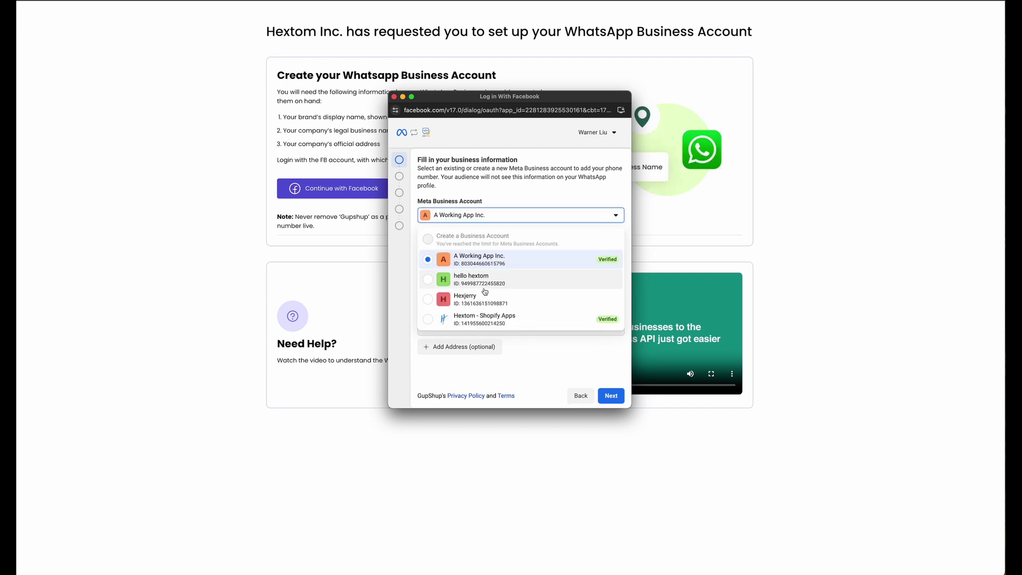
pyautogui.click(482, 320)
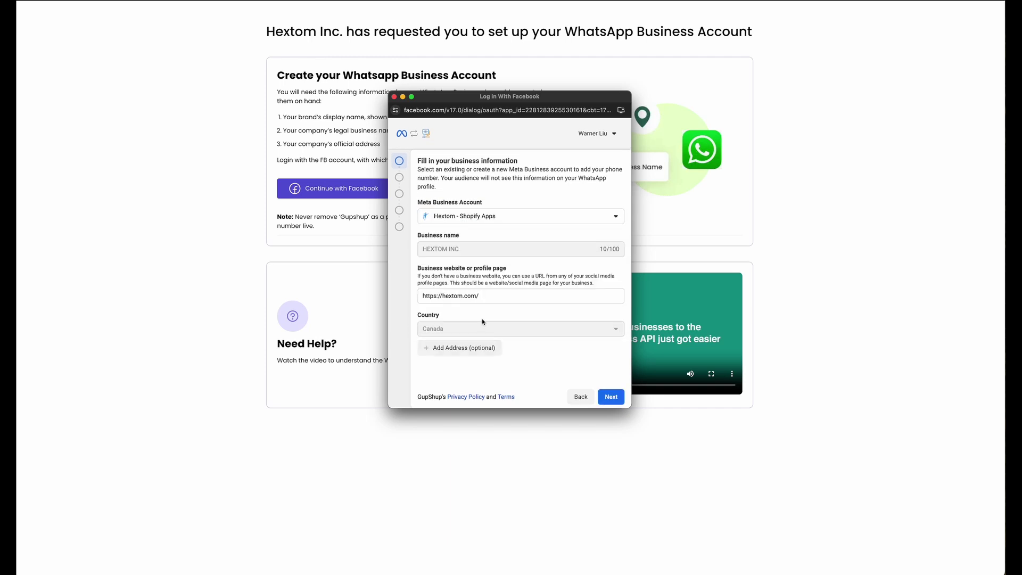
pyautogui.click(612, 398)
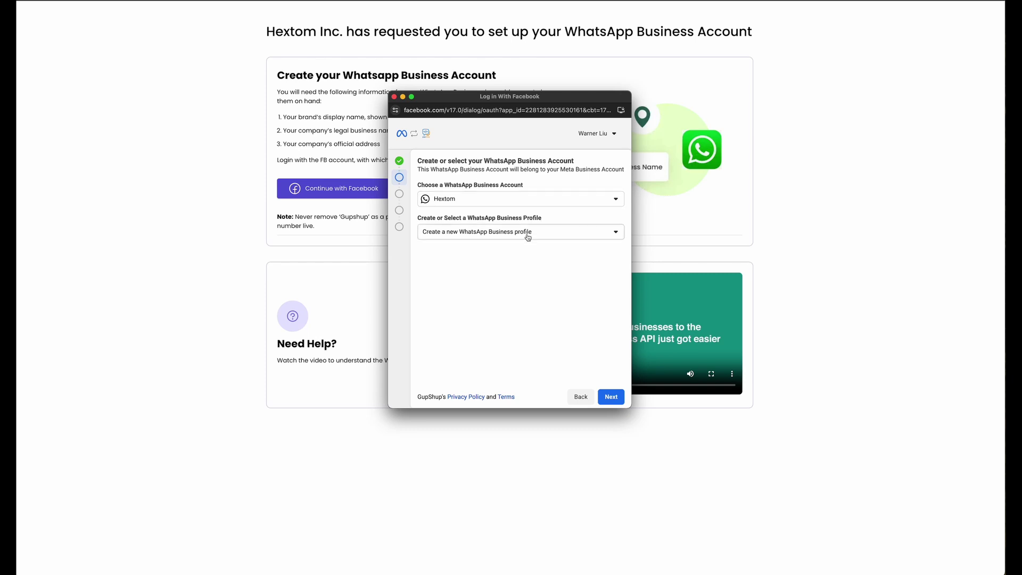
# Keep Hextom as the WhatsApp Business Account and proceed to create a new business profile
pyautogui.click(544, 204)
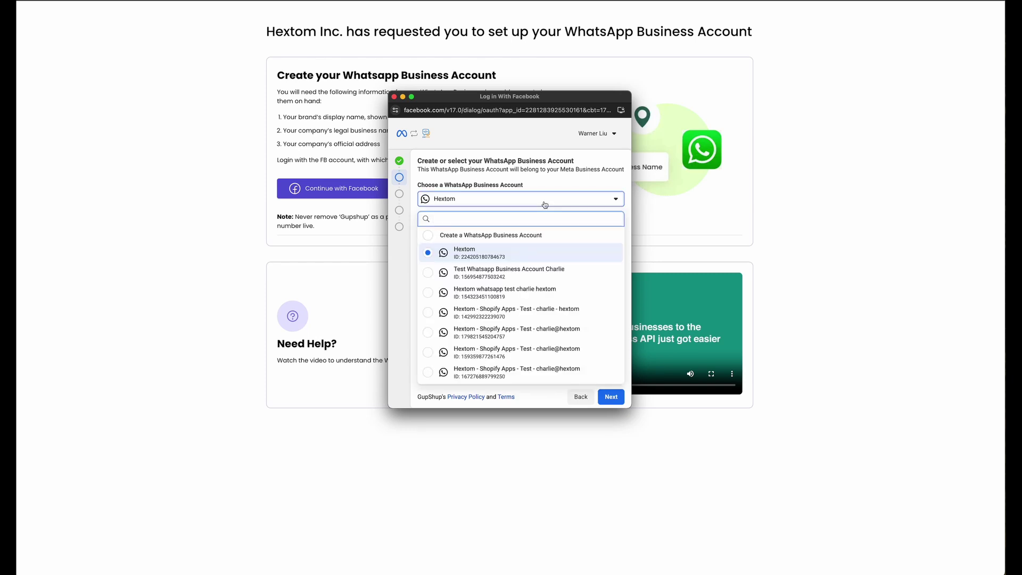
pyautogui.scroll(-2, 541, 245)
pyautogui.scroll(2, 541, 244)
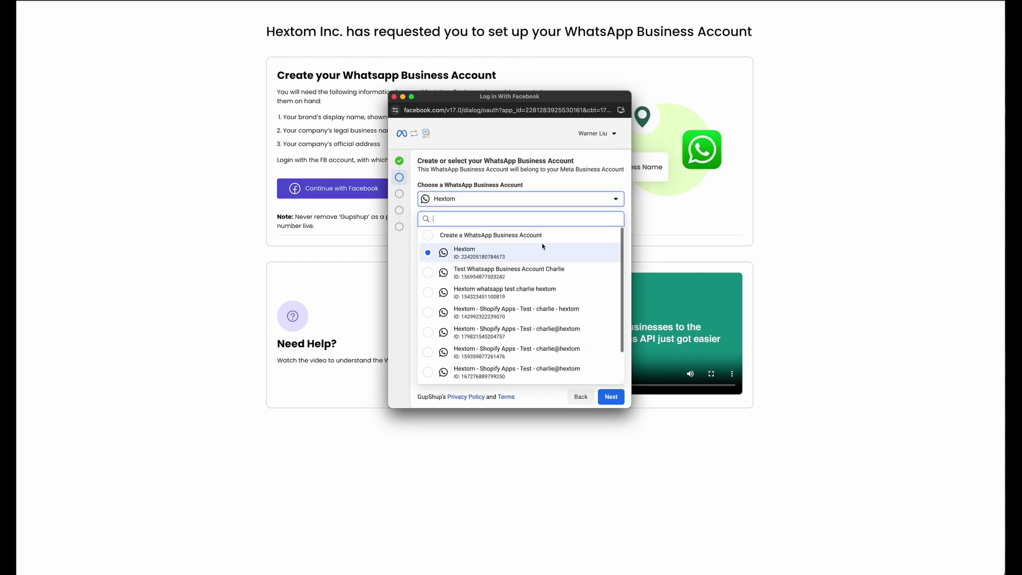
pyautogui.click(512, 250)
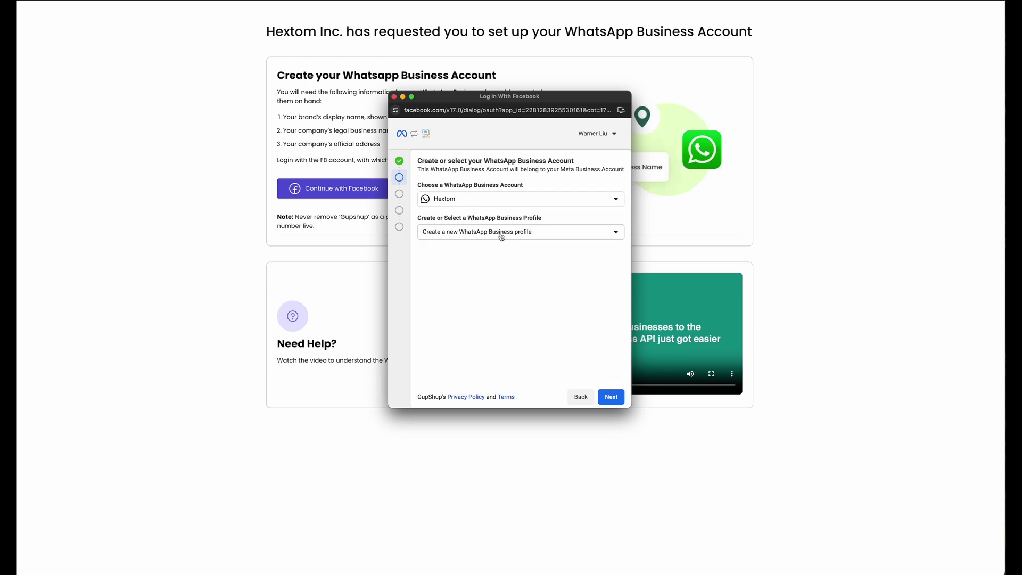
pyautogui.click(610, 398)
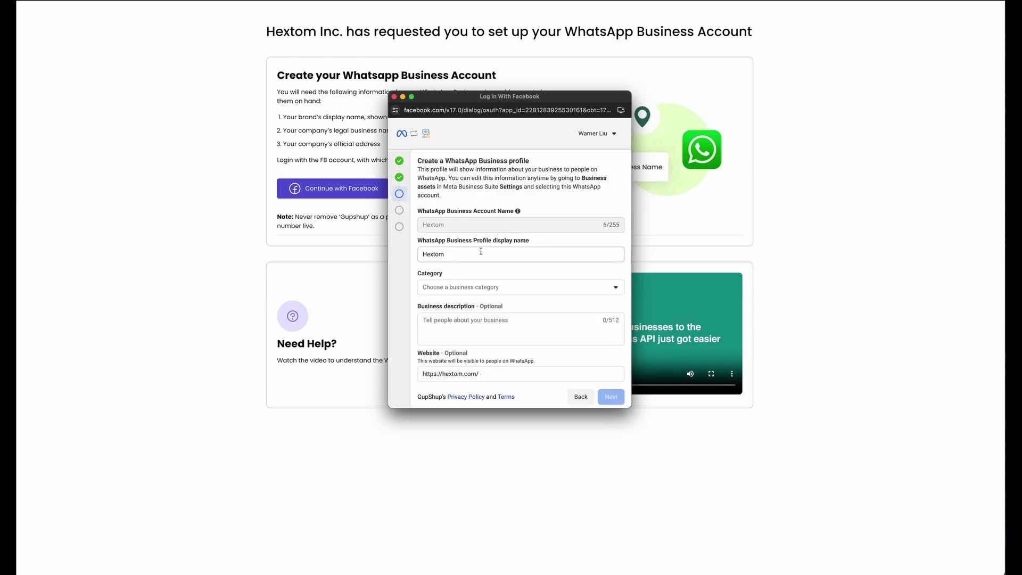
# Set the Hextom profile's business category to Professional Services and accept the profile
pyautogui.click(488, 287)
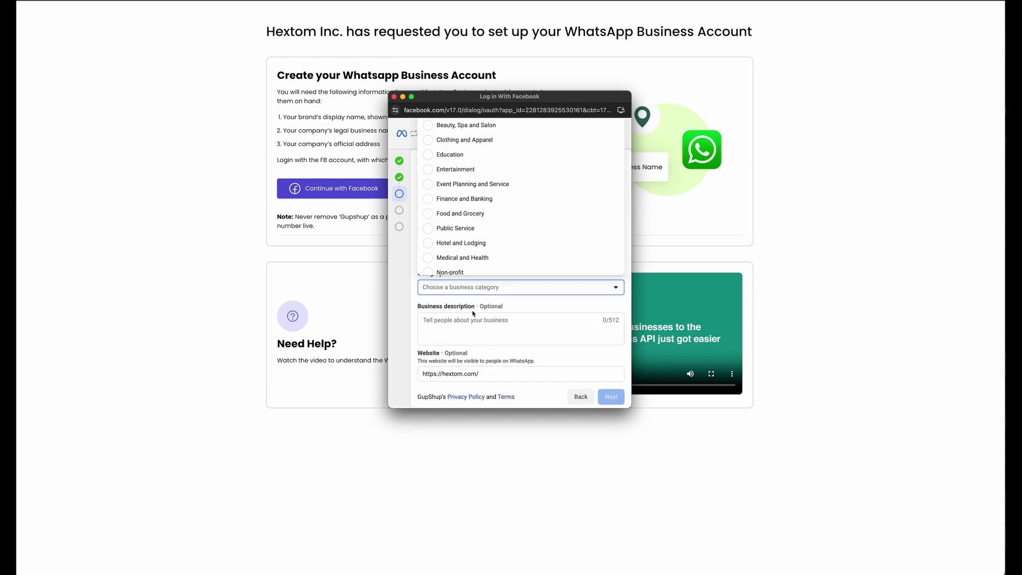
pyautogui.scroll(-3, 506, 227)
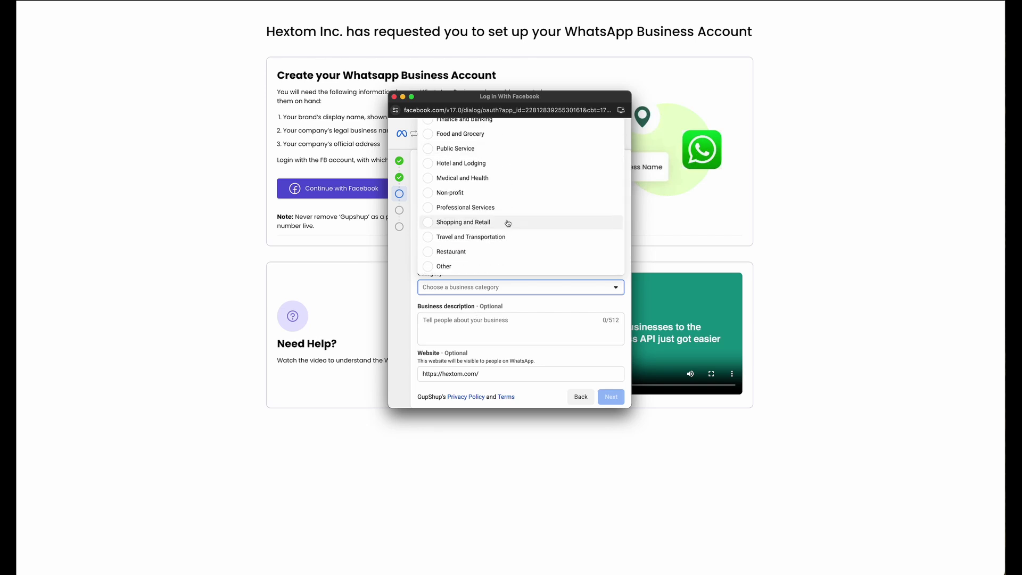
pyautogui.click(516, 211)
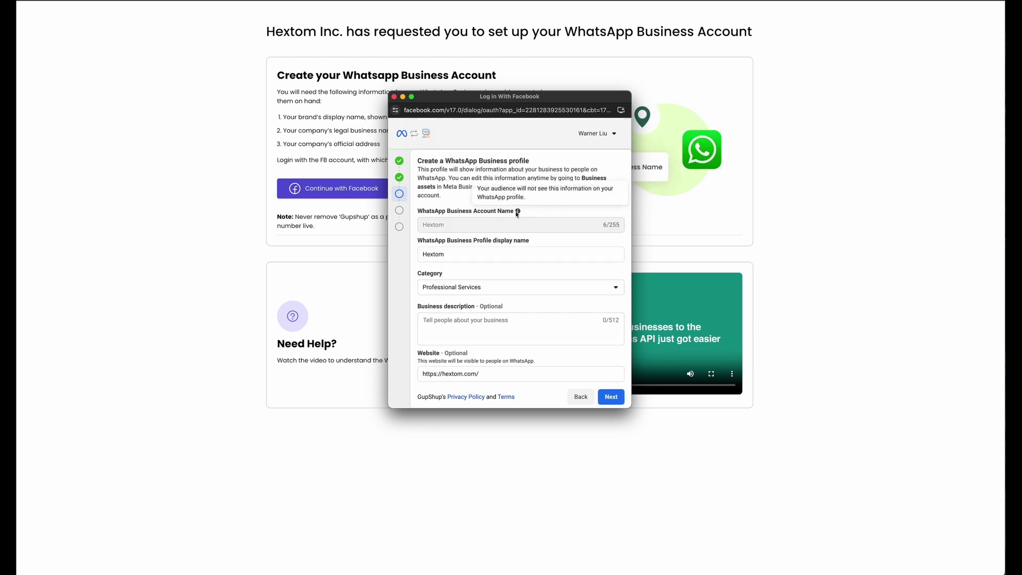
pyautogui.click(616, 396)
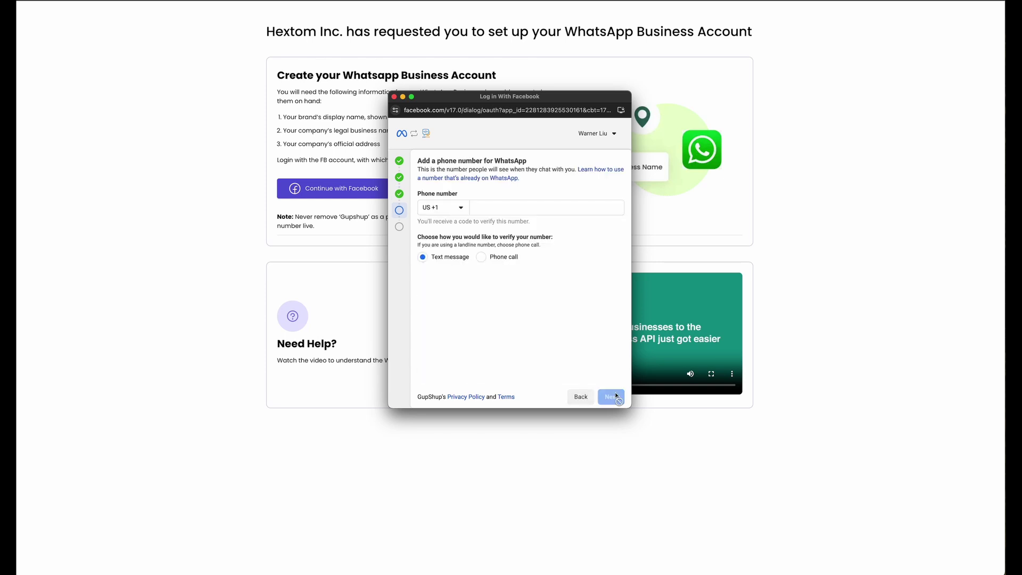
# Enter the business phone number with Canada's +1 code and request a text verification code
pyautogui.click(422, 204)
pyautogui.write('ca')
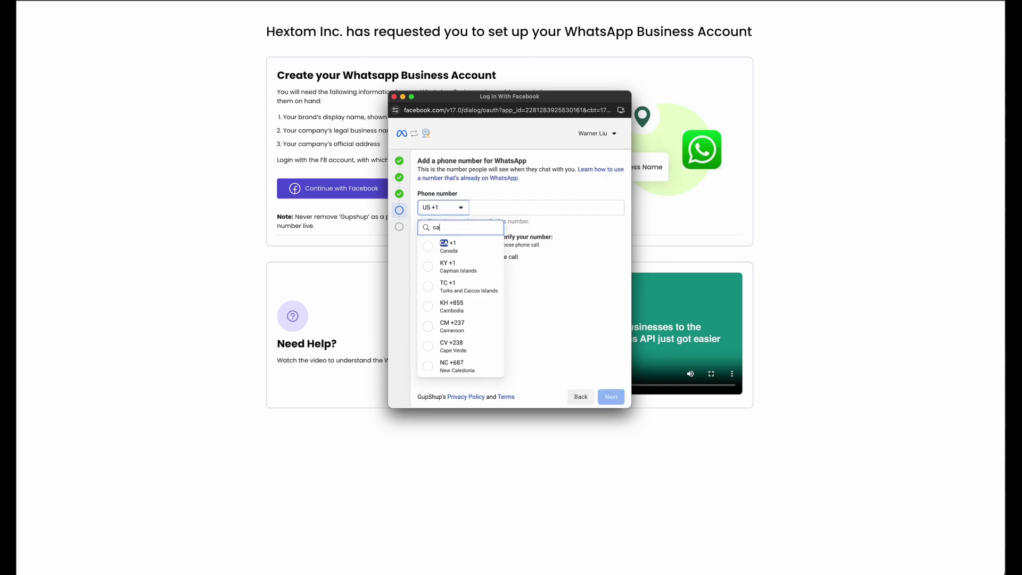
pyautogui.click(446, 245)
pyautogui.click(543, 207)
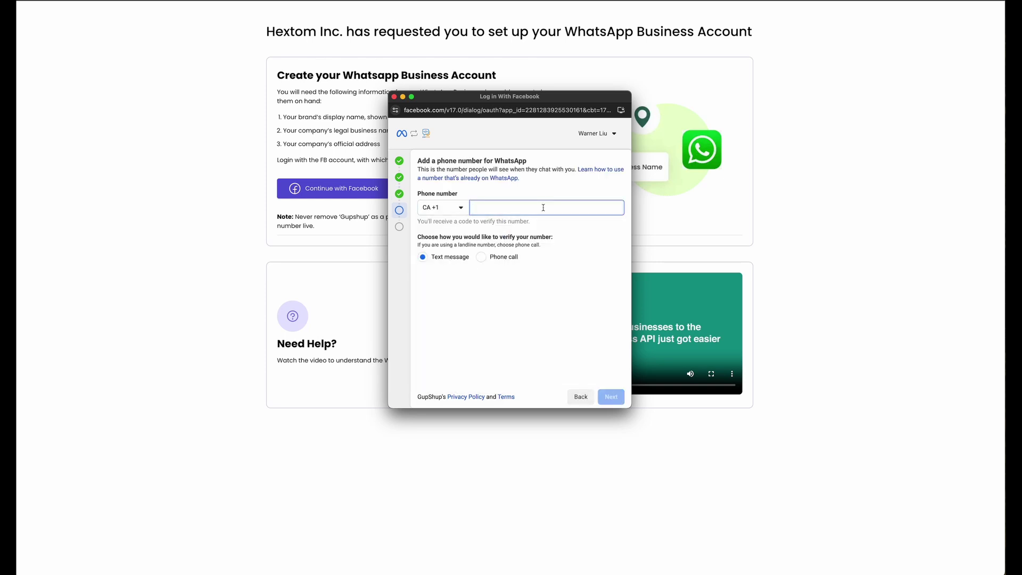
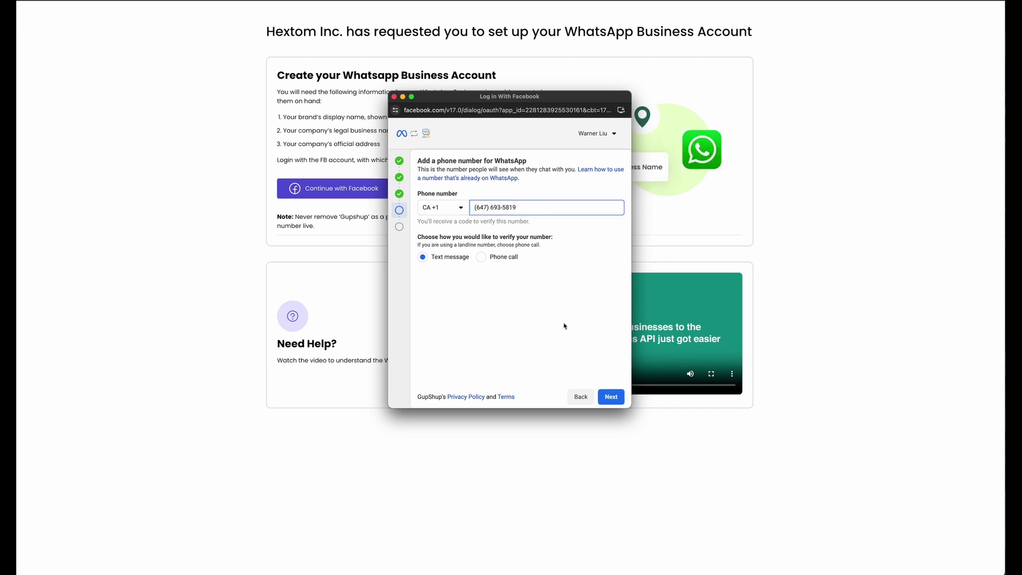
pyautogui.click(610, 397)
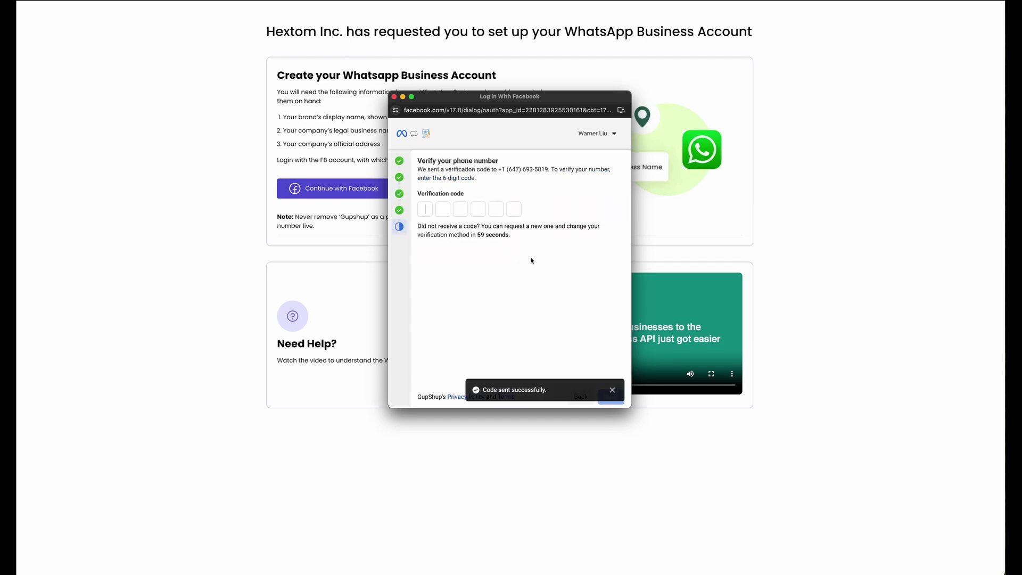
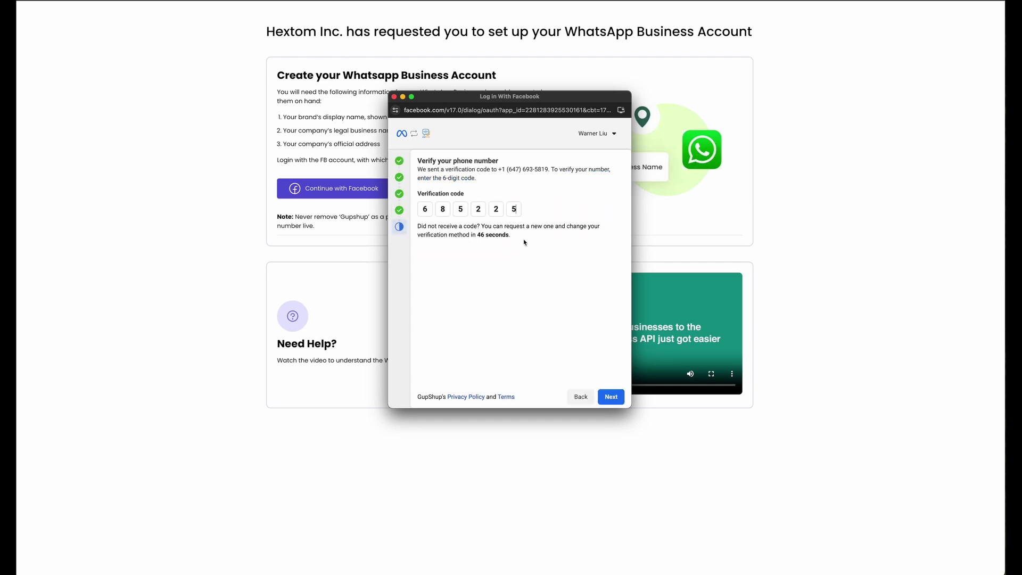
# Submit the 6-digit verification code, accept GupShup's WhatsApp permissions, and finish the signup
pyautogui.click(611, 399)
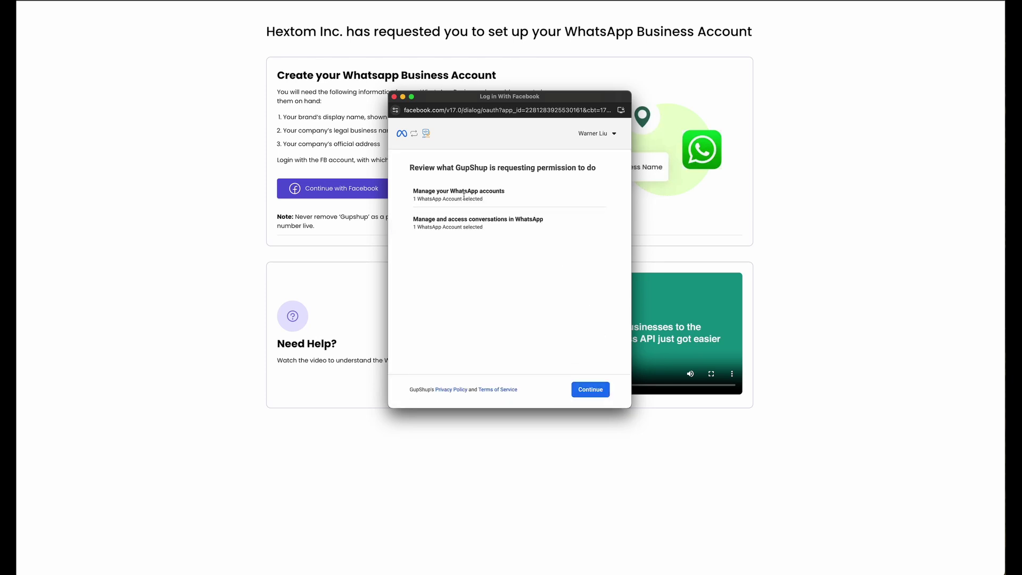
pyautogui.tripleClick(517, 167)
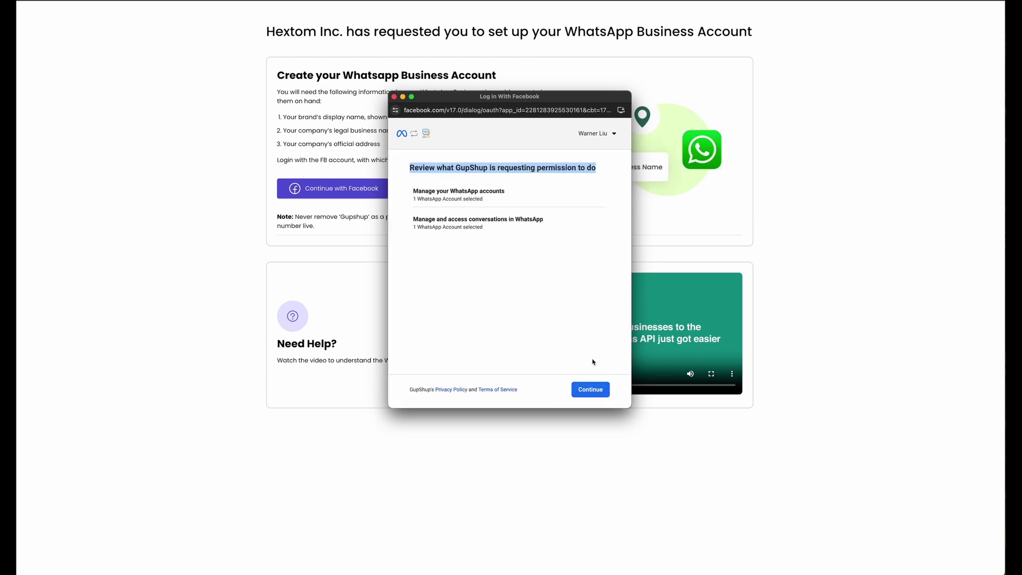
pyautogui.click(592, 390)
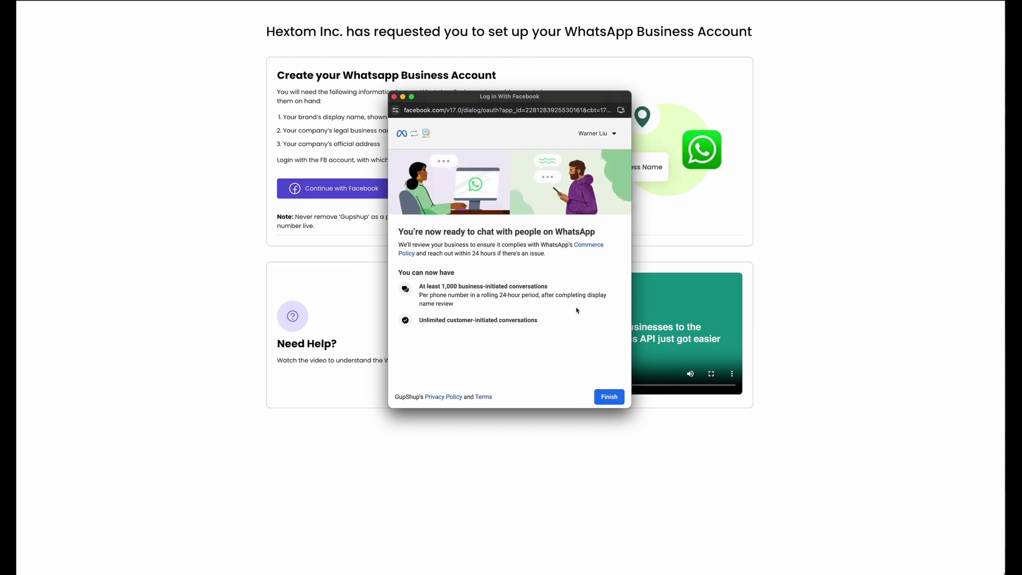
pyautogui.click(610, 401)
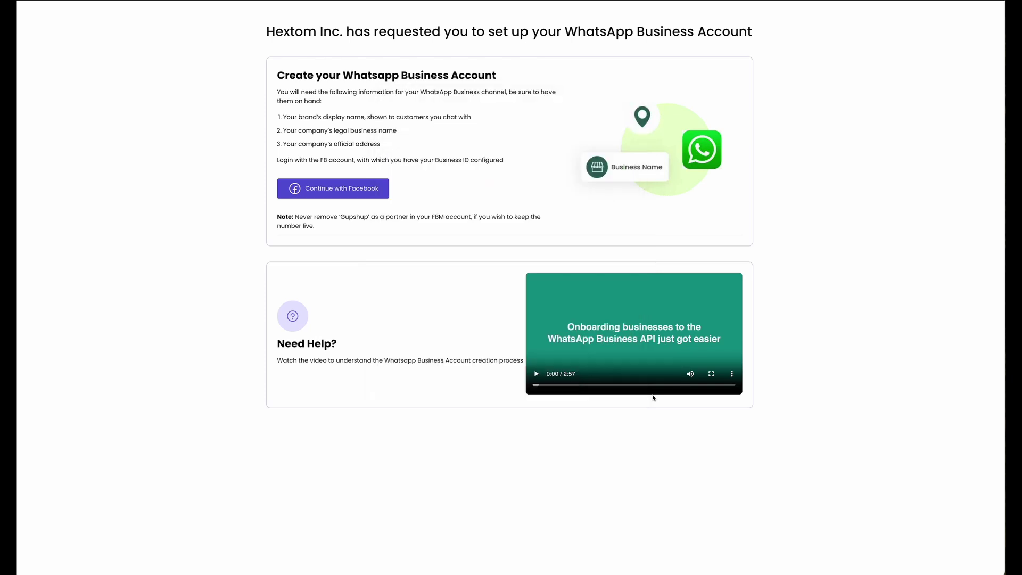
# Select the listed phone number under 'We are almost done!' and confirm it
pyautogui.tripleClick(363, 33)
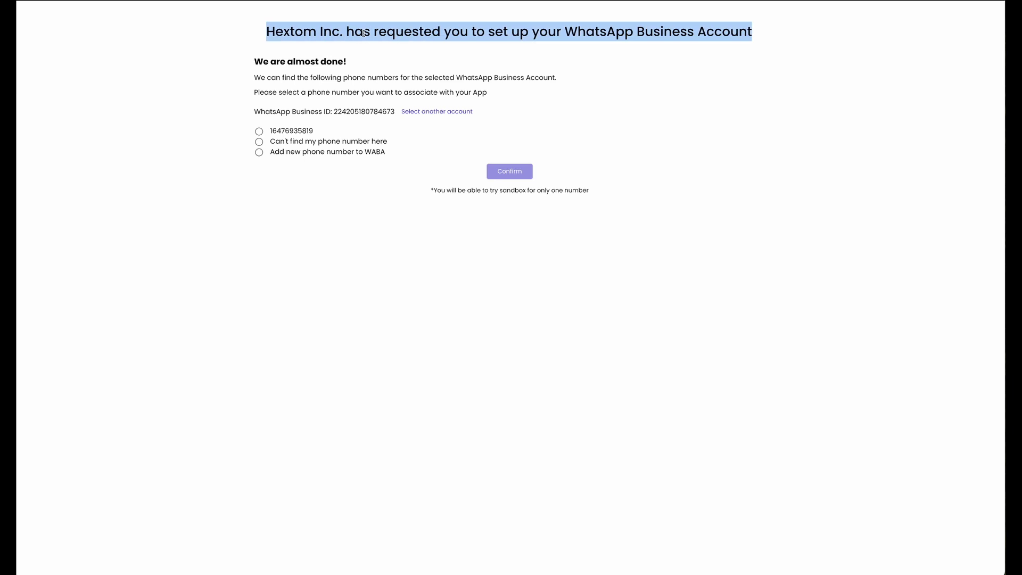
pyautogui.click(299, 131)
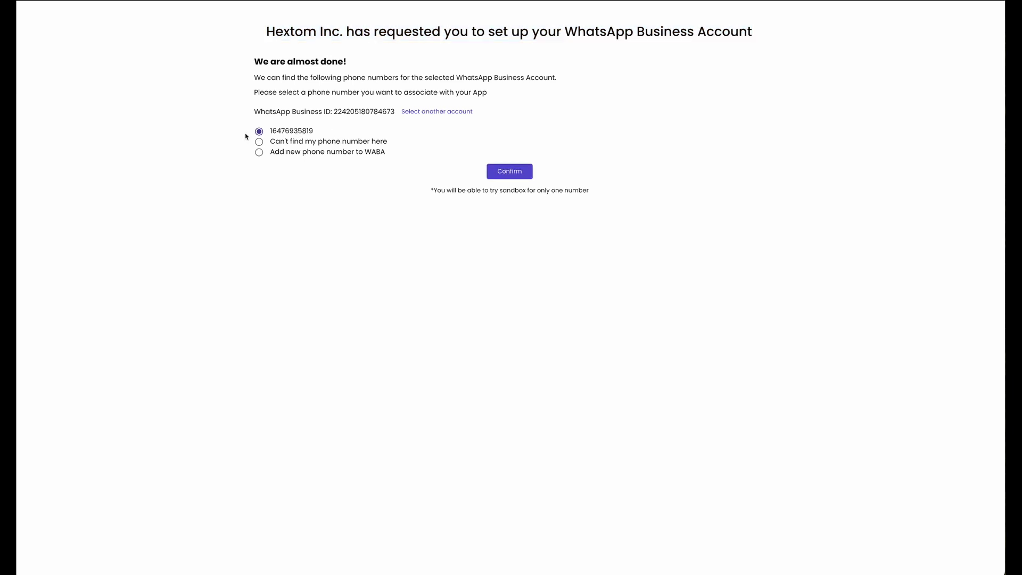
pyautogui.click(512, 172)
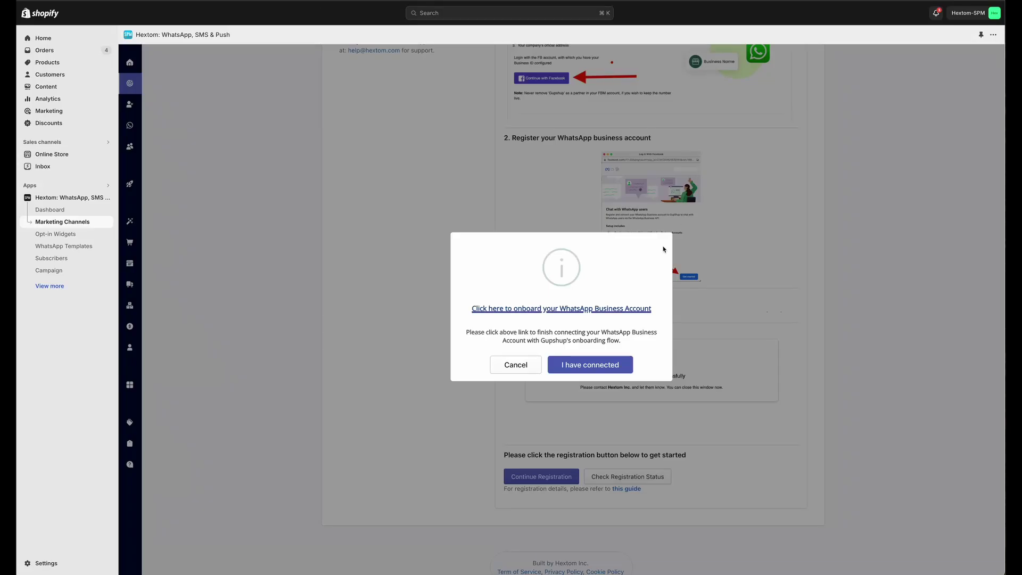
# Confirm 'I have connected' so Hextom shows the WhatsApp account registered and switched on
pyautogui.click(588, 370)
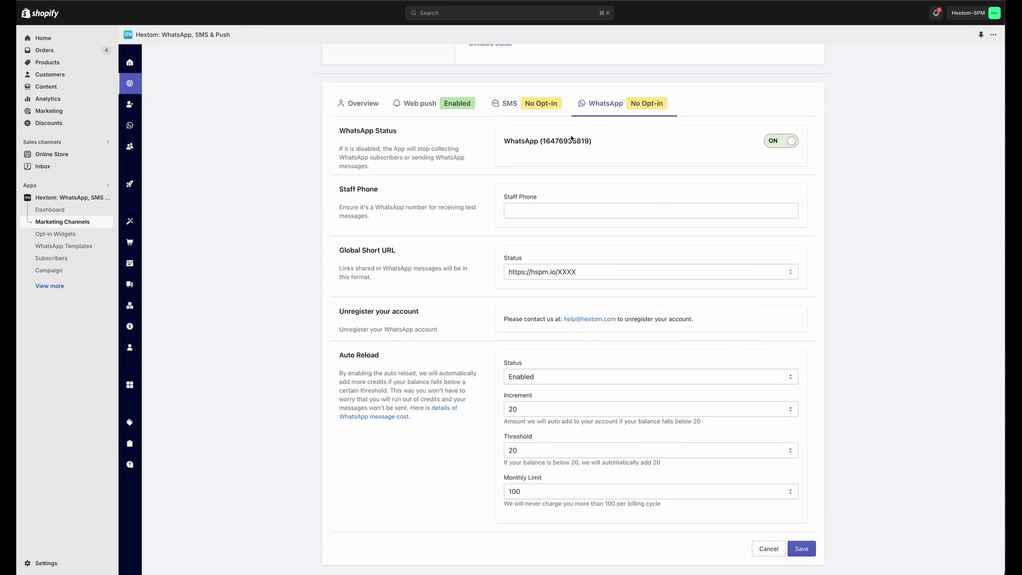
pyautogui.click(519, 207)
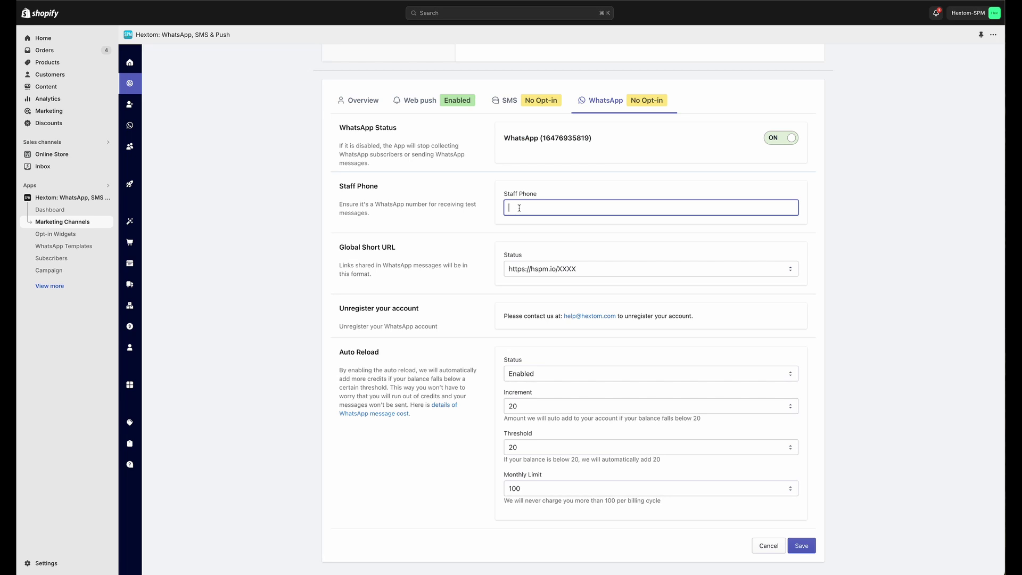
# Paste the staff WhatsApp number into the Staff Phone field
pyautogui.press('super+v')
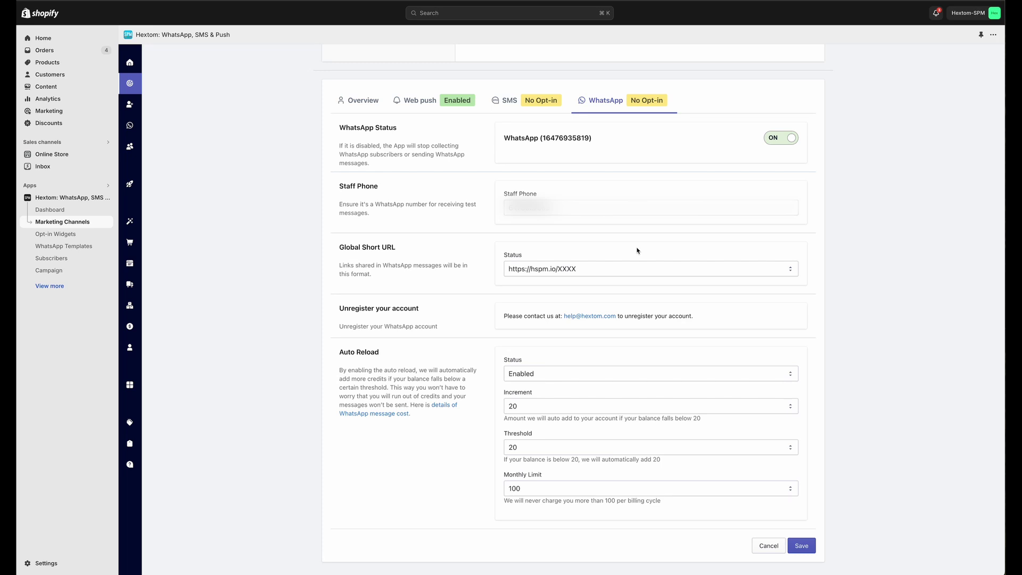
pyautogui.scroll(-2, 555, 412)
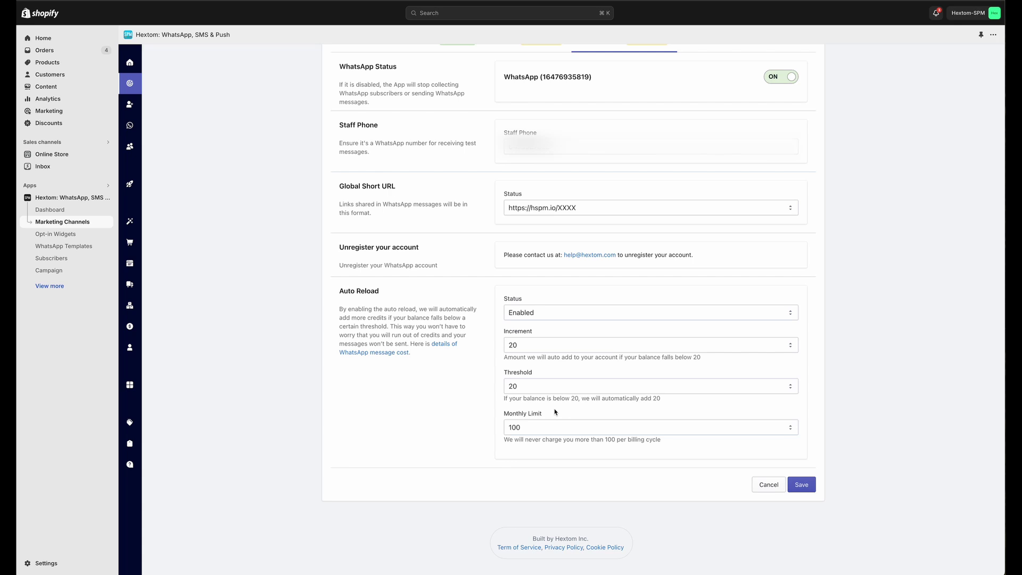
# Set Auto Reload Status to Disabled, save the WhatsApp configuration, and view the channel Overview
pyautogui.scroll(1, 555, 411)
pyautogui.click(625, 374)
pyautogui.click(625, 384)
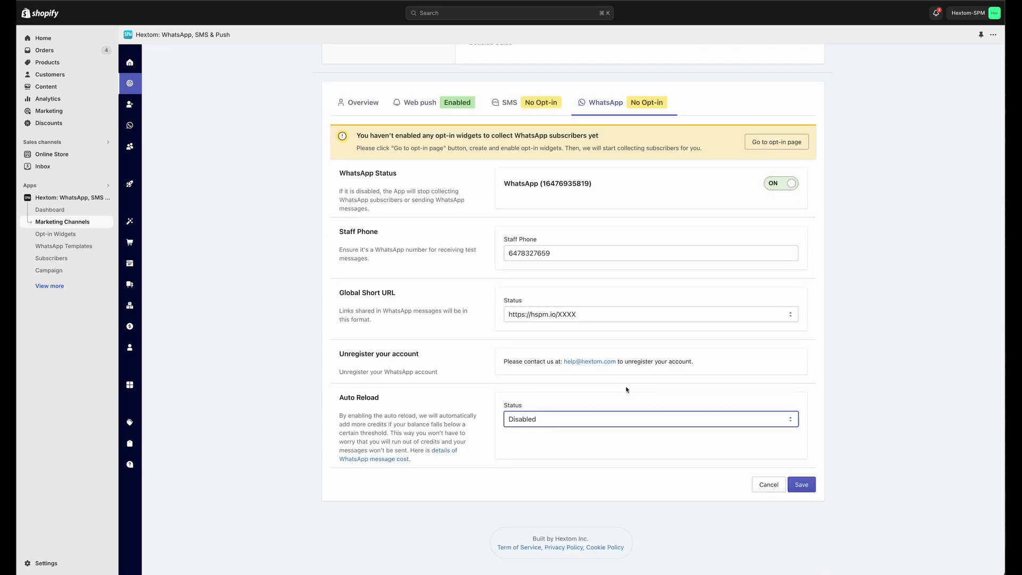
pyautogui.click(801, 485)
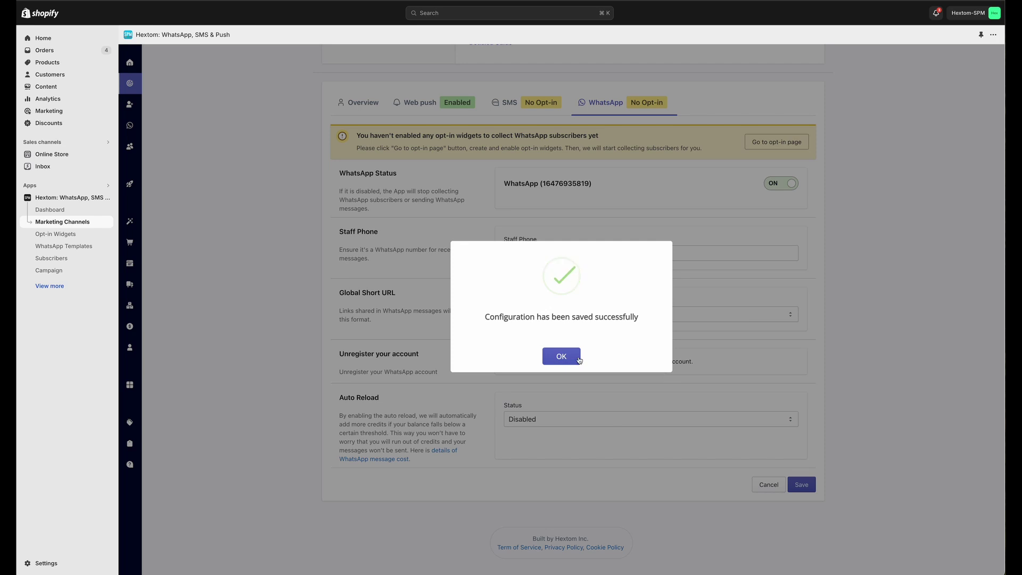
pyautogui.click(578, 360)
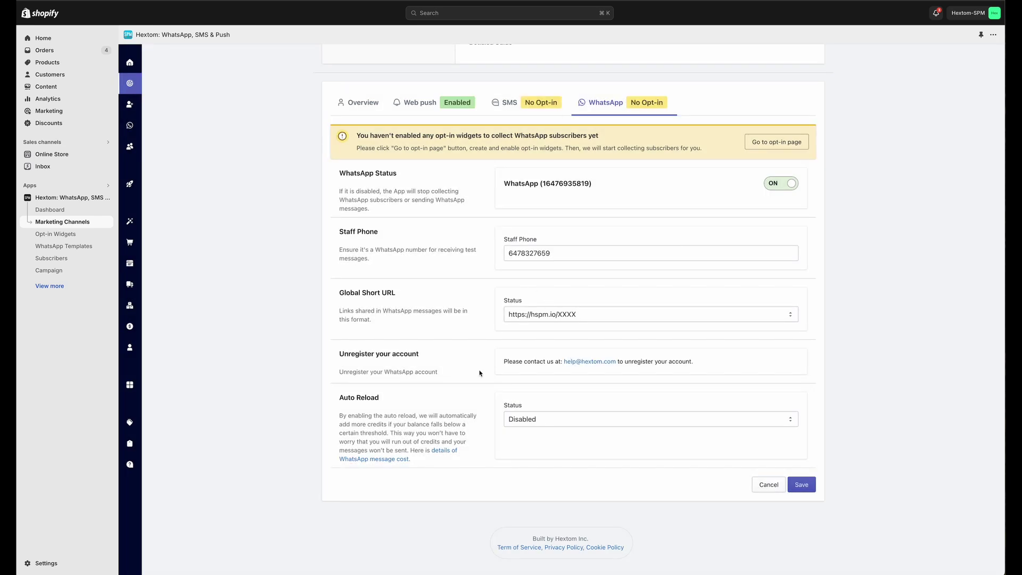
pyautogui.click(366, 106)
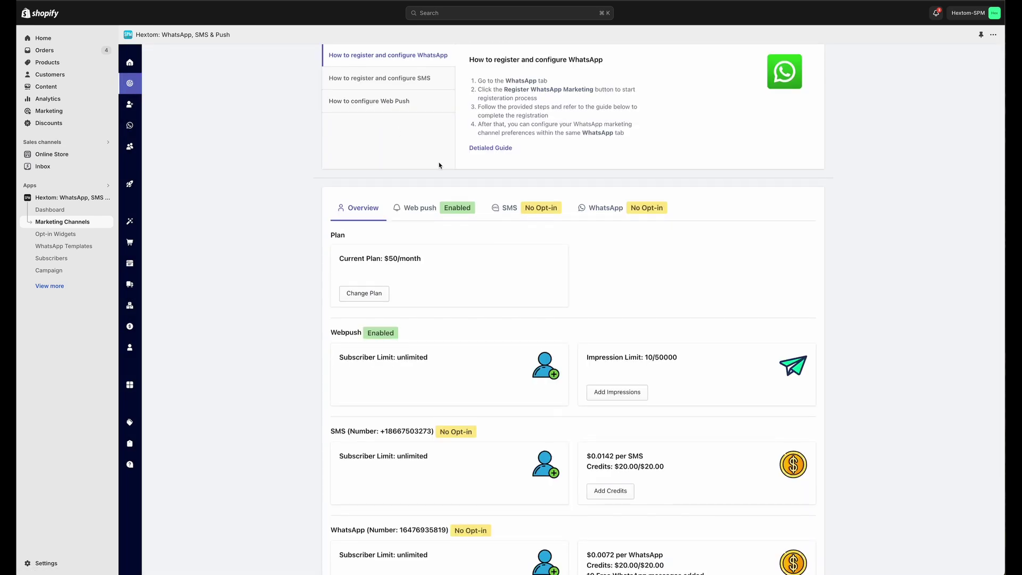
pyautogui.scroll(-3, 439, 165)
pyautogui.tripleClick(380, 404)
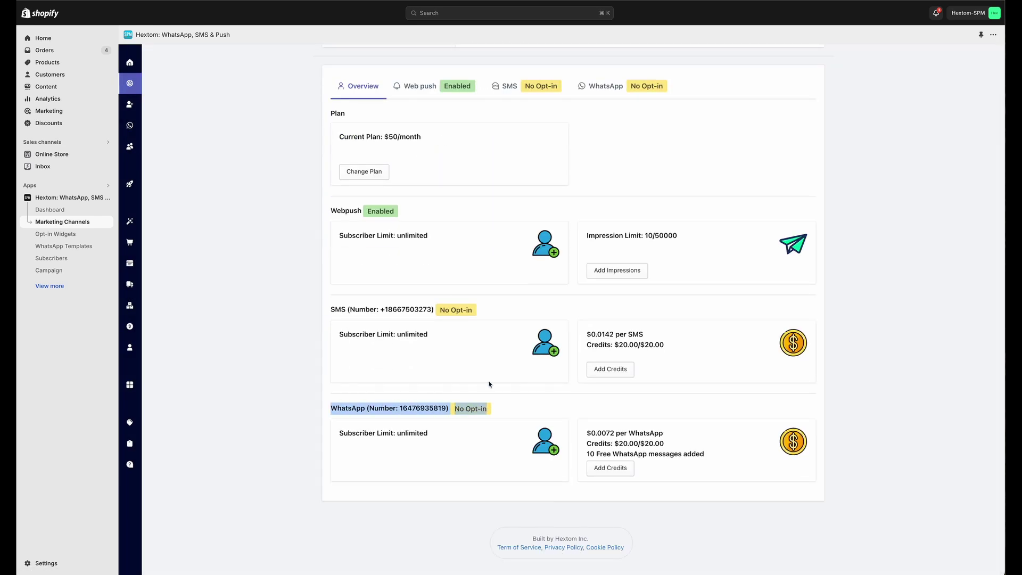
pyautogui.scroll(1, 488, 386)
pyautogui.click(489, 384)
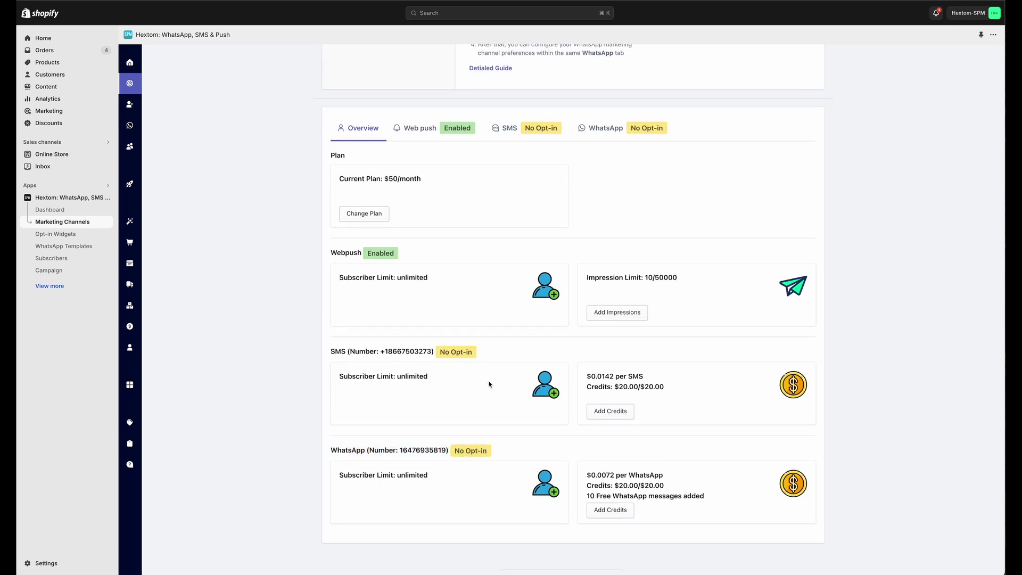
pyautogui.scroll(1, 489, 383)
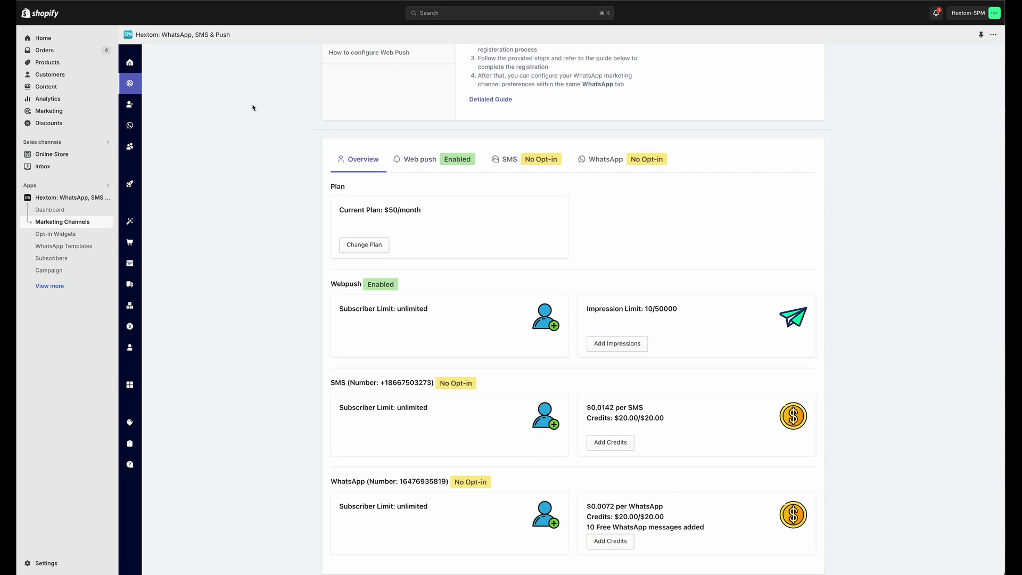
# Go to the Opt-in Widgets page showing Pop-up, Checkout and Floating Button styles
pyautogui.moveTo(137, 110)
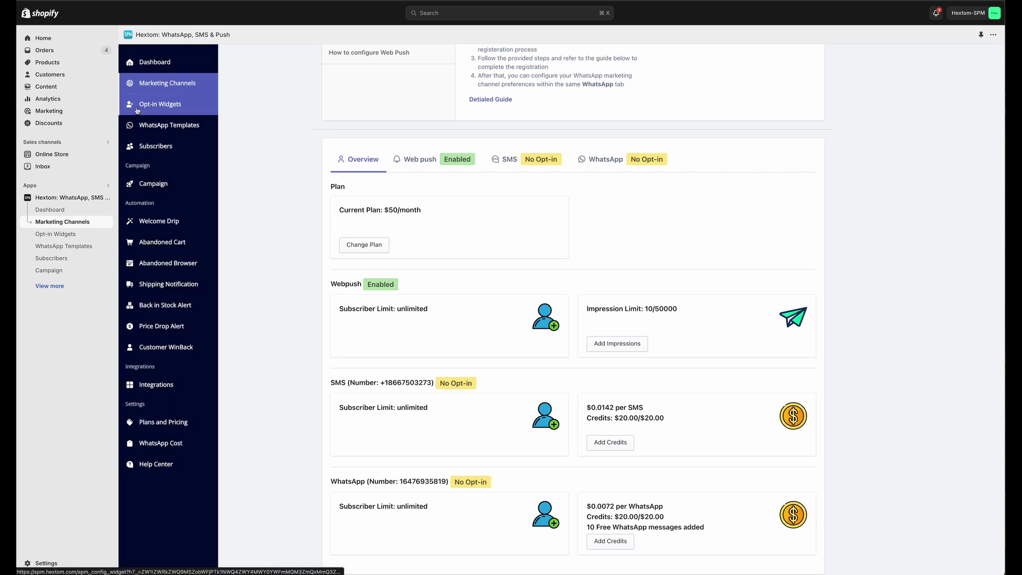
pyautogui.click(137, 104)
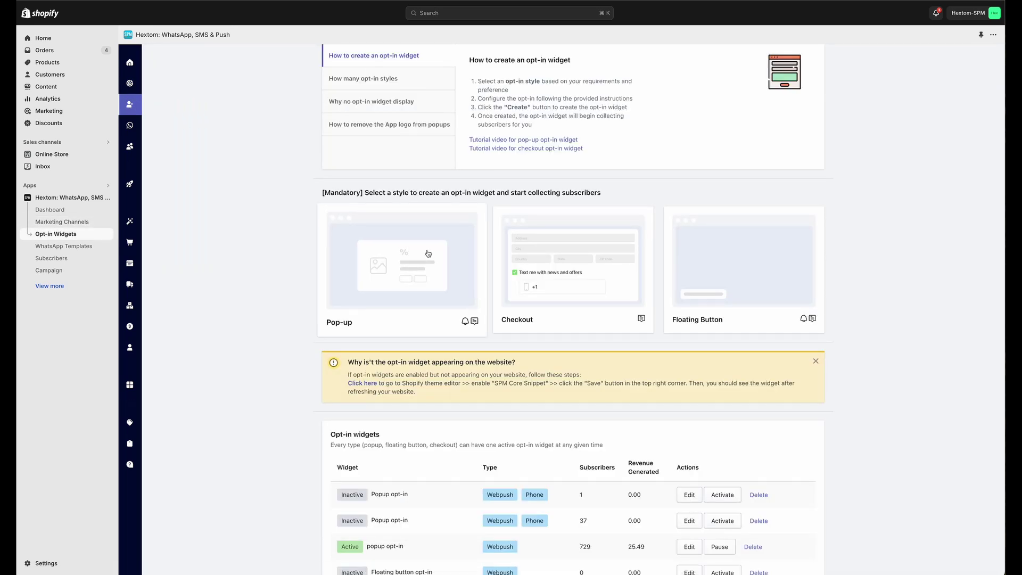